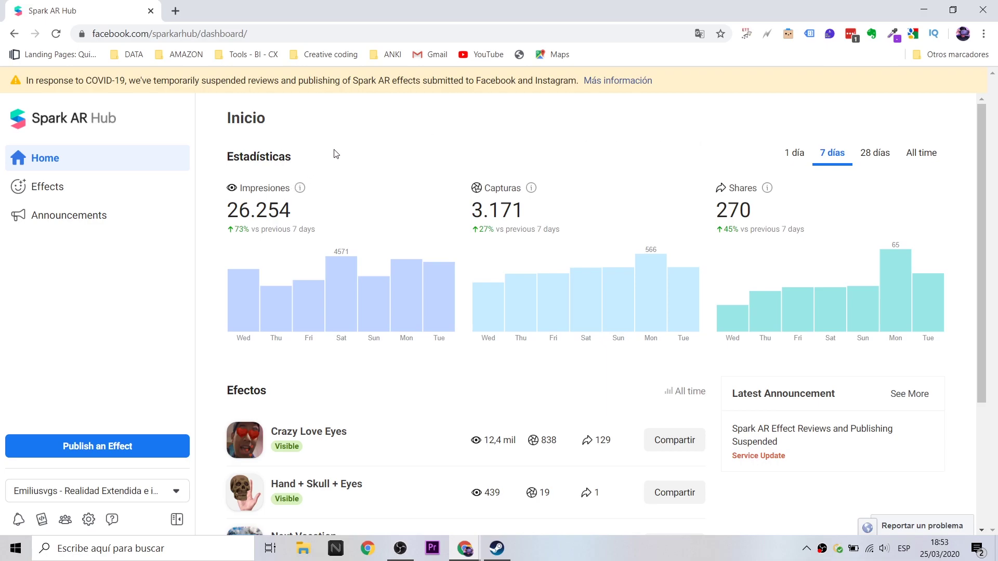
Scroll the Spark AR Hub dashboard down to the Efectos list of effects.
scroll(566, 169, "down", 3)
scroll(448, 315, "up", 3)
scroll(612, 220, "down", 4)
Open the Next Vacation effect's statistics and set the period to All time.
left_click(327, 350)
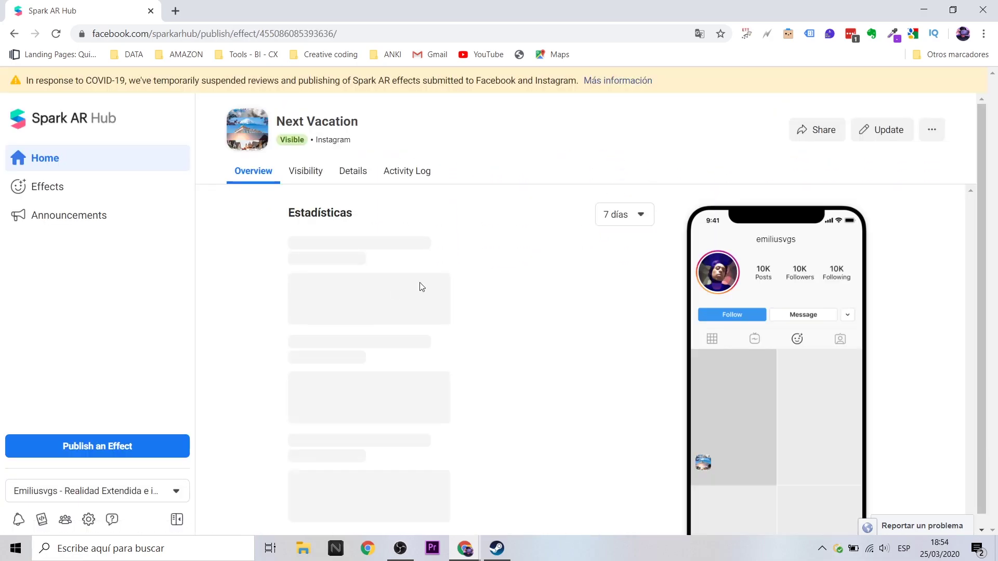
left_click(638, 219)
left_click(634, 311)
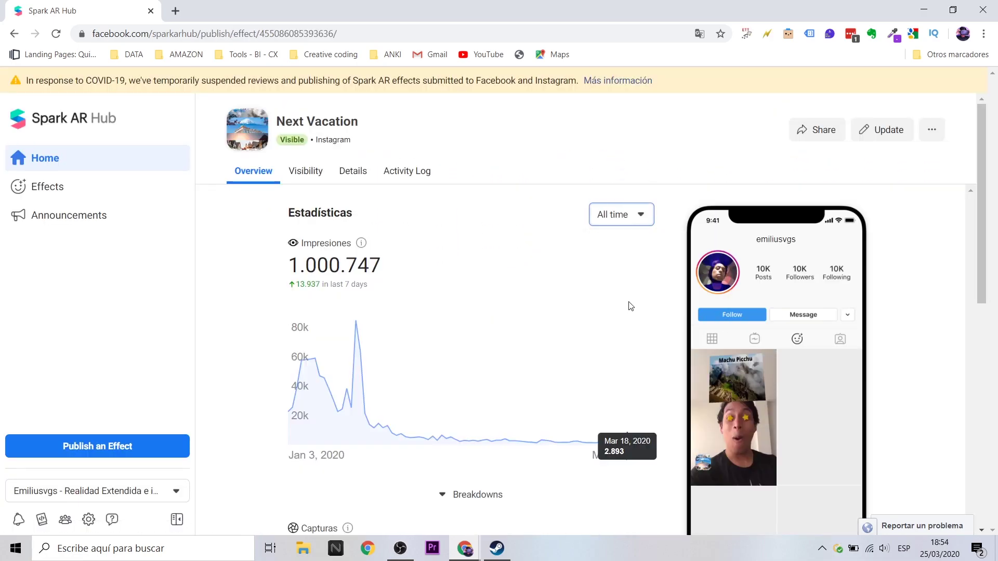
Review the Impresiones, Capturas and Shares charts: 1.000.747 impressions, 182.263 captures, 14.869 shares.
scroll(804, 224, "down", 1)
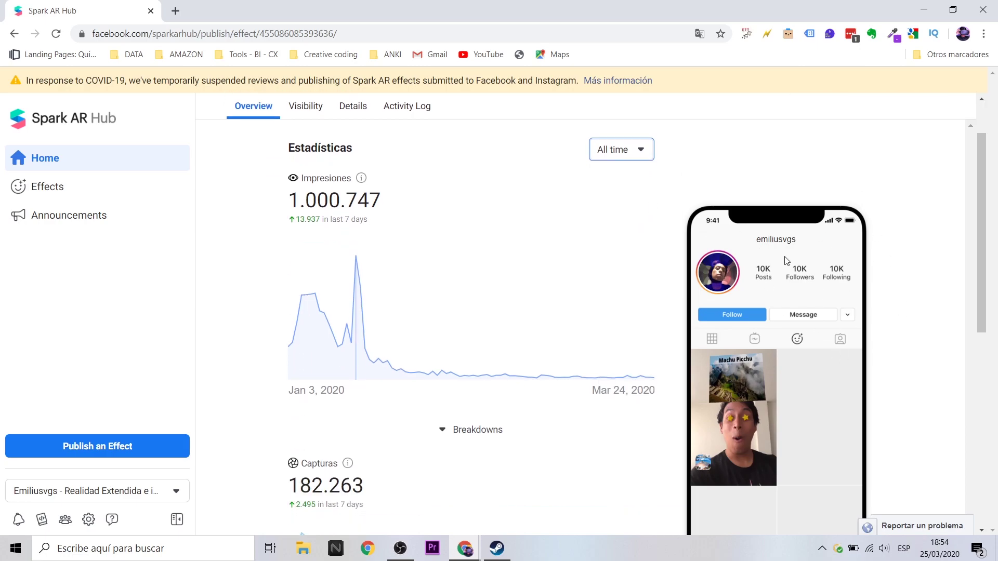
scroll(676, 291, "up", 1)
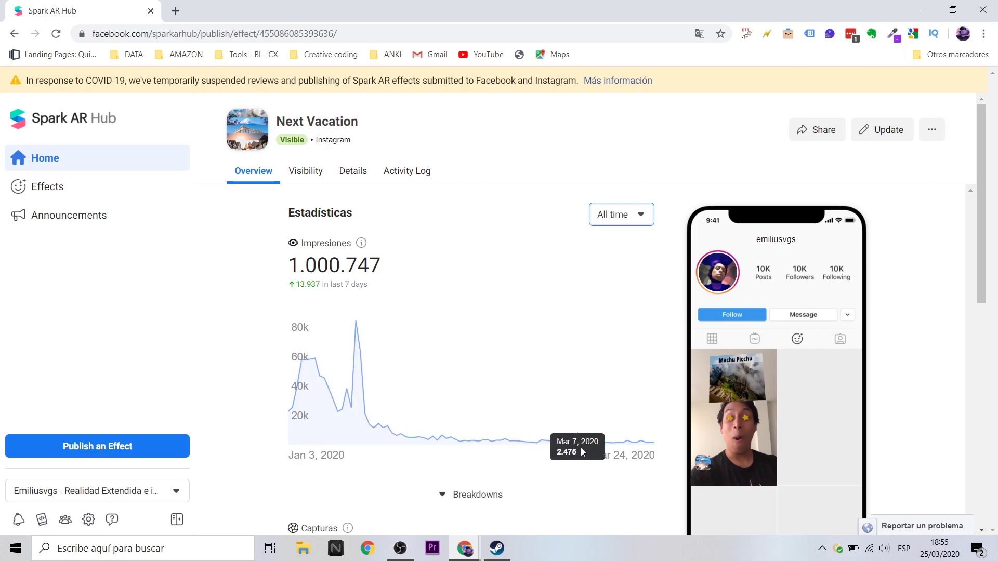
scroll(590, 305, "down", 4)
scroll(597, 290, "down", 2)
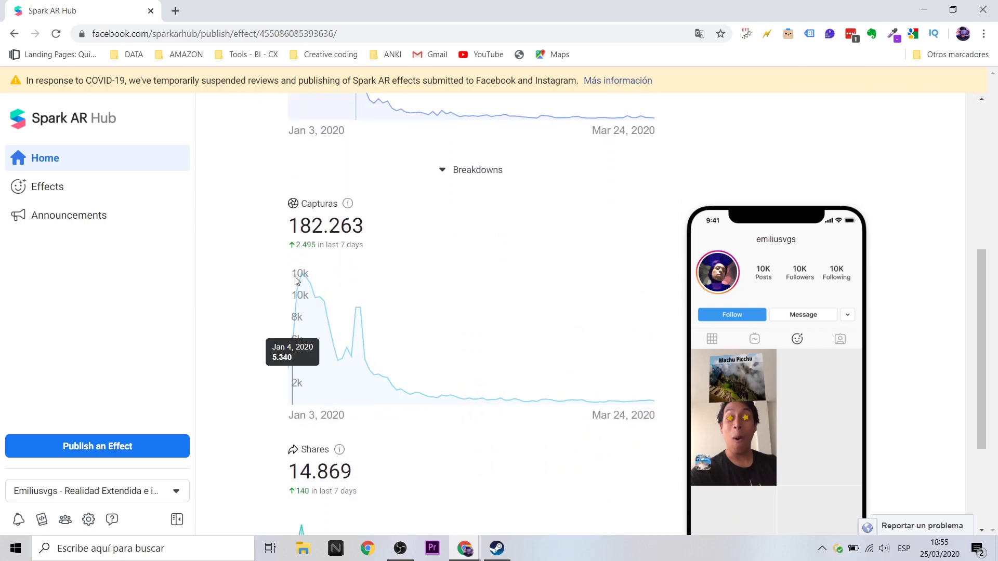
scroll(366, 302, "down", 3)
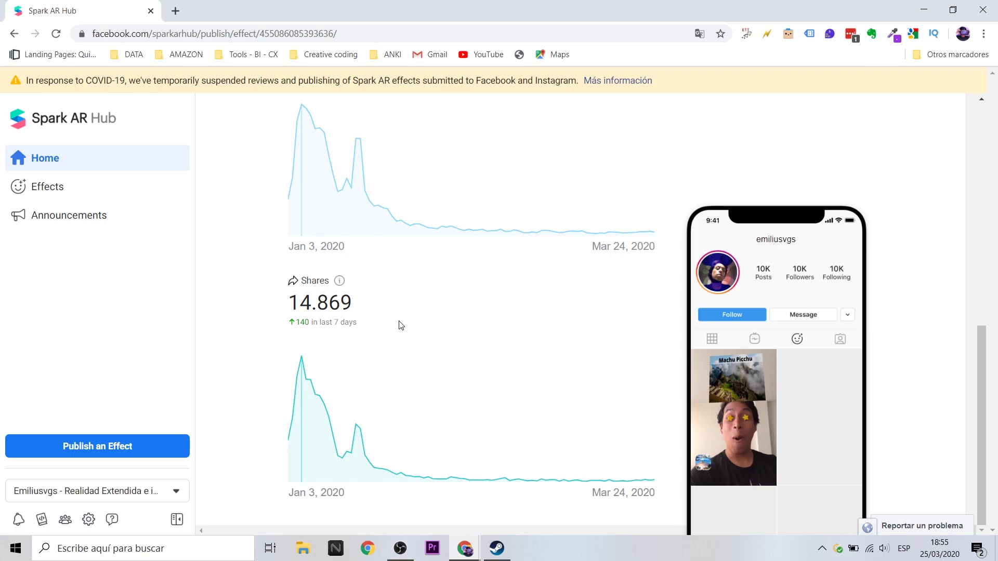
scroll(400, 325, "up", 2)
scroll(395, 328, "up", 5)
scroll(410, 312, "down", 2)
scroll(426, 296, "down", 4)
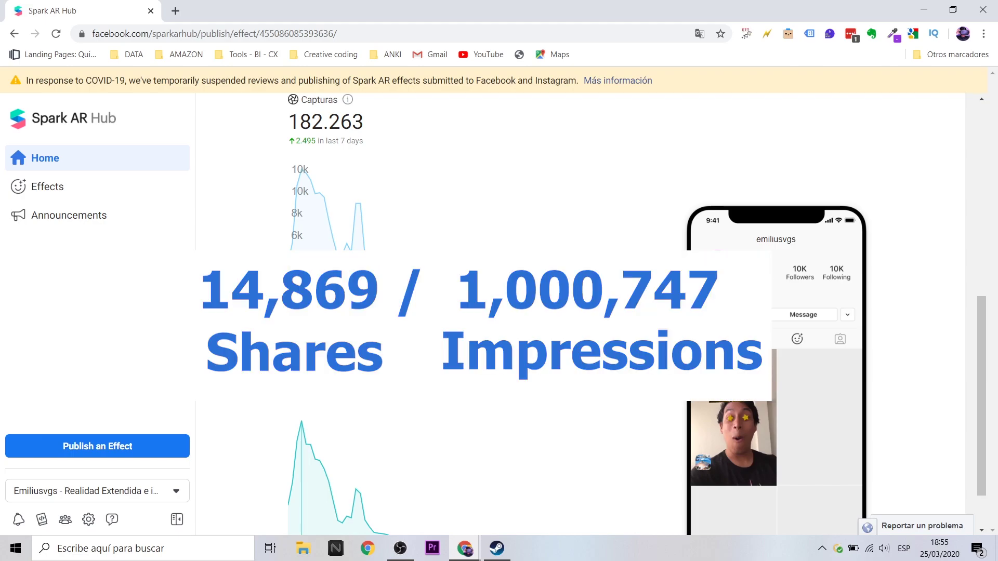
scroll(566, 385, "up", 3)
scroll(566, 385, "up", 2)
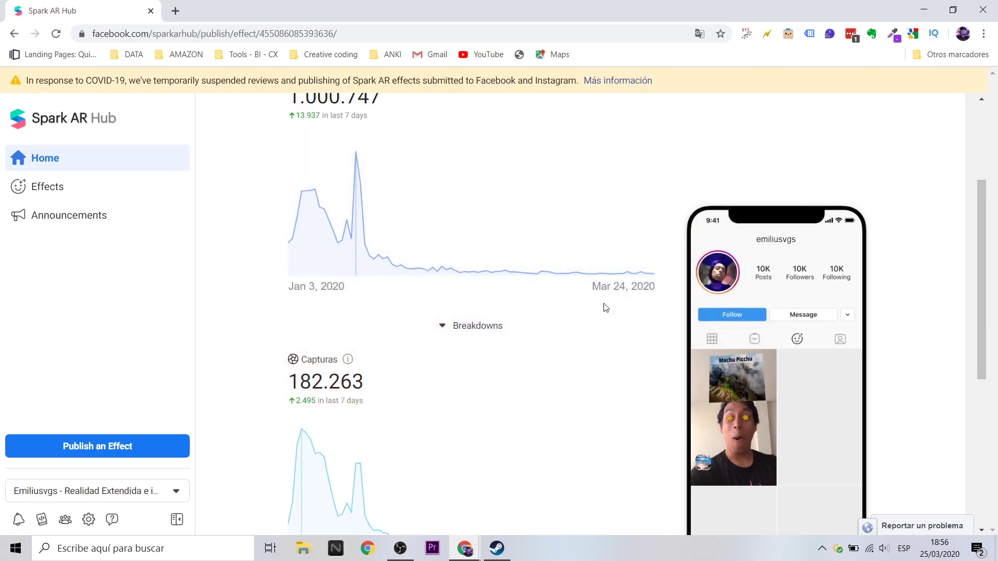
scroll(606, 308, "down", 3)
scroll(615, 305, "down", 3)
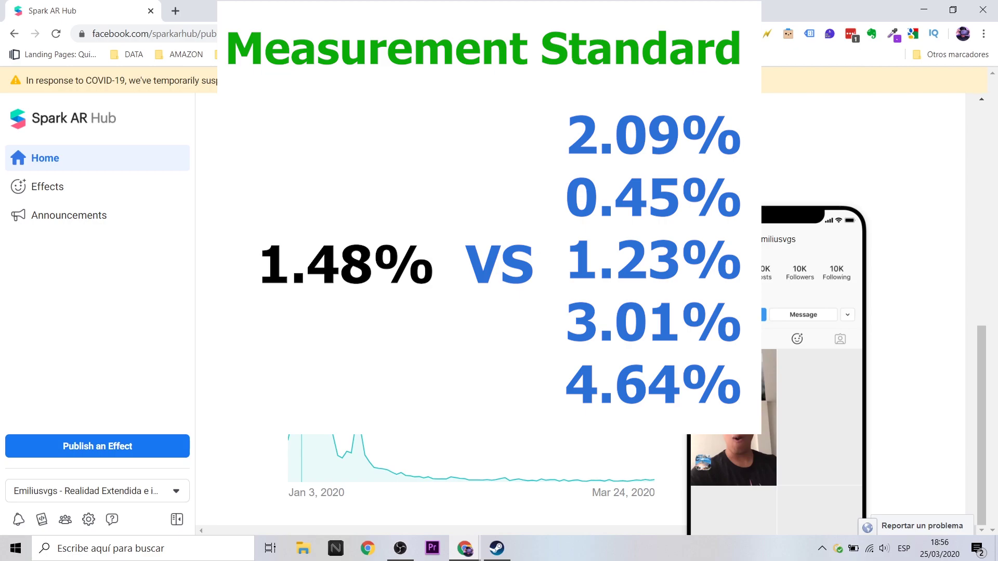
Go back to the Home dashboard, scan the Efectos list, and switch Estadísticas to All time.
scroll(467, 312, "up", 5)
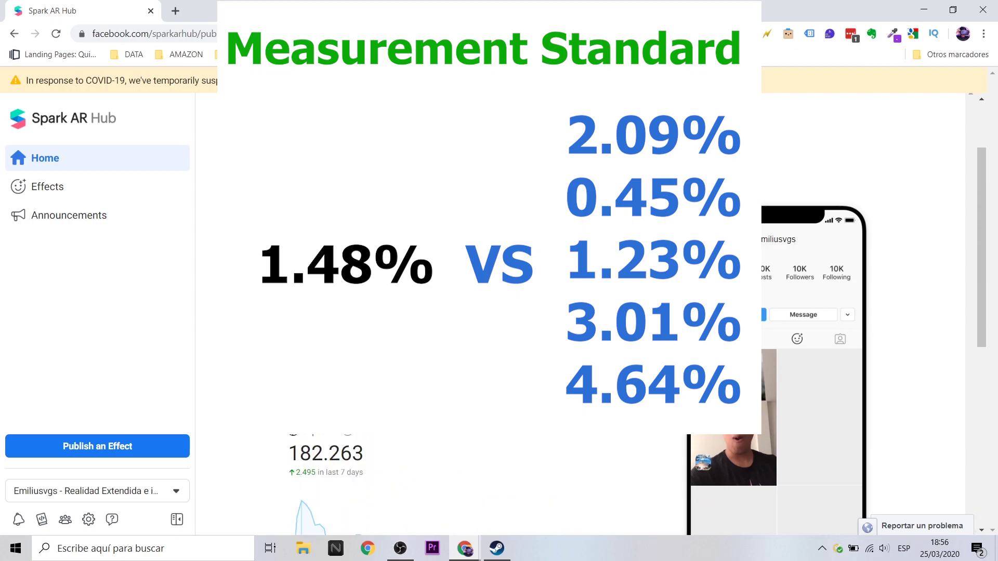
scroll(467, 312, "up", 5)
left_click(143, 163)
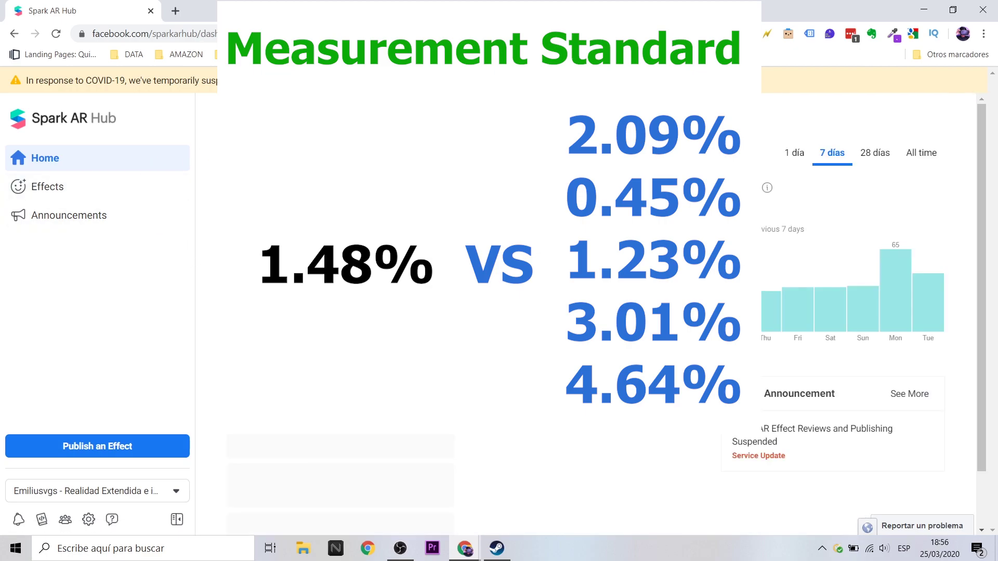
scroll(598, 311, "down", 3)
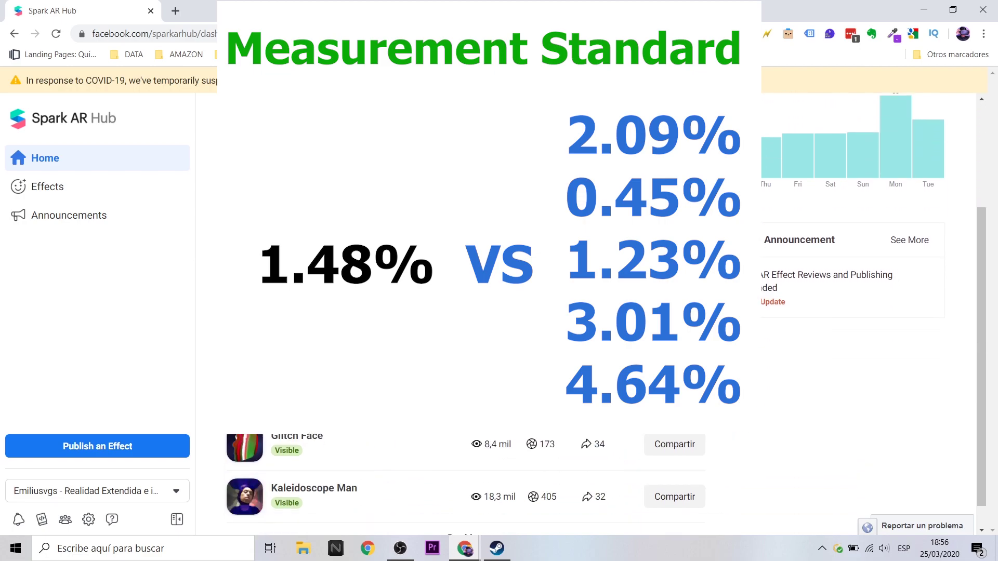
scroll(598, 311, "down", 1)
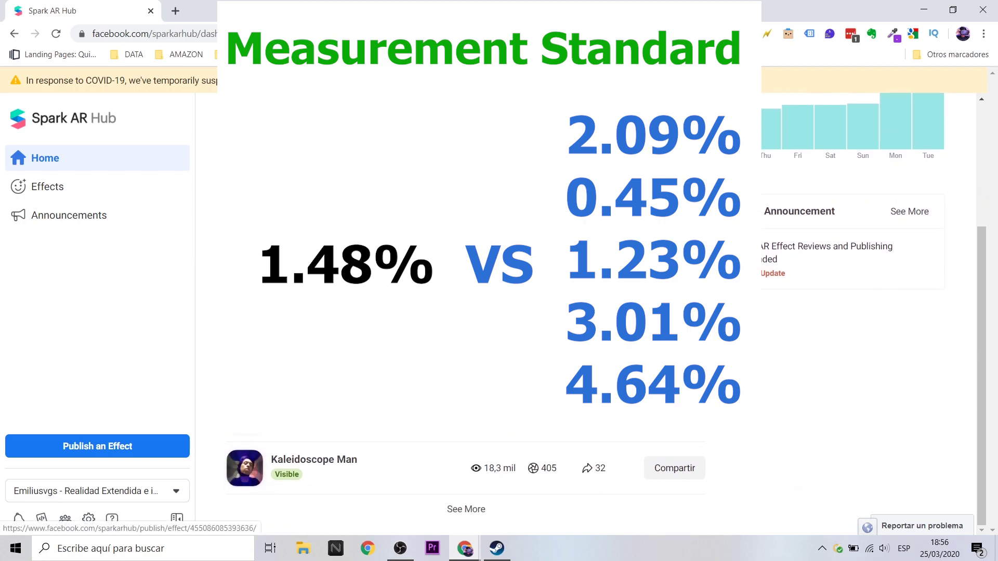
scroll(597, 312, "up", 4)
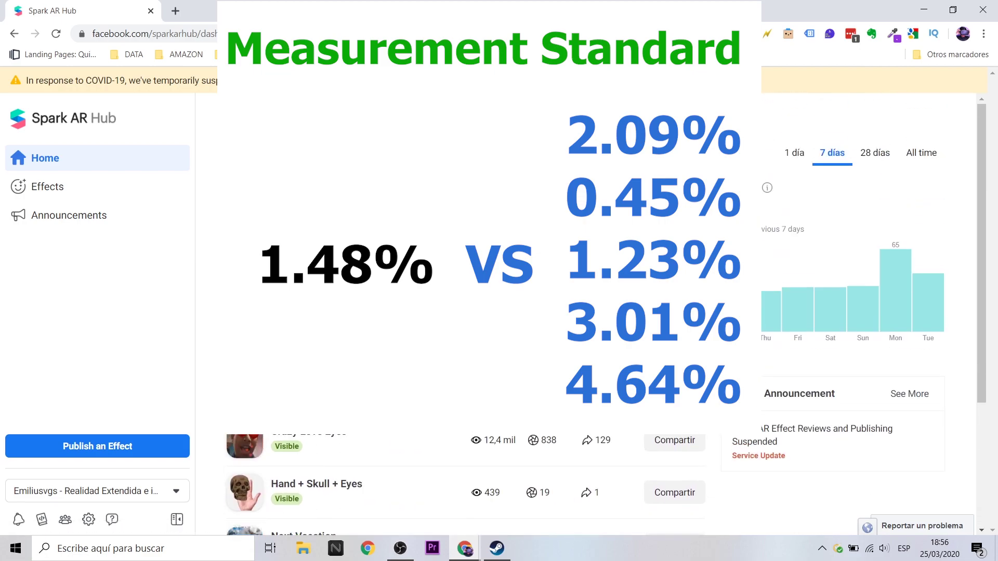
left_click(921, 153)
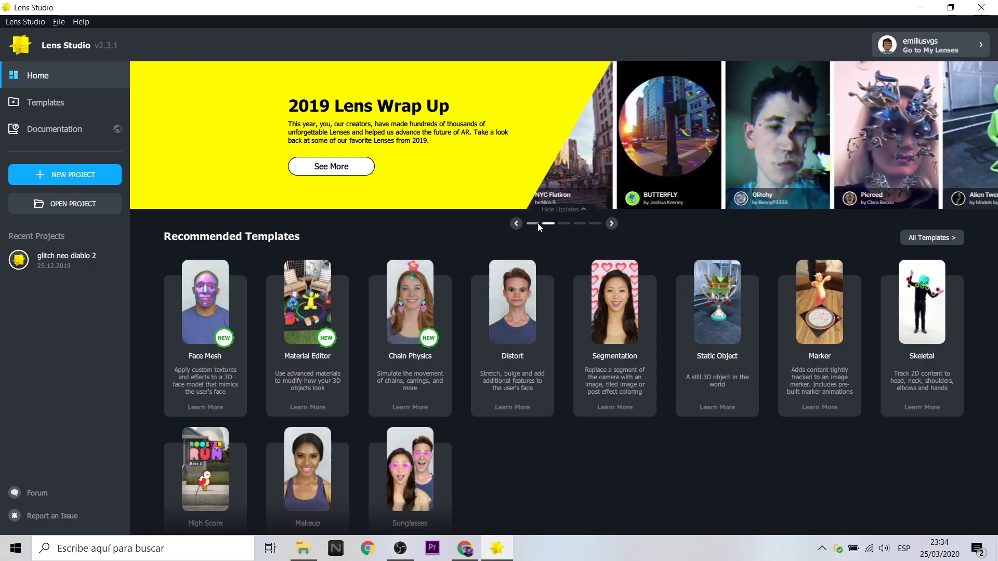
Open the My Lenses insights and expand Alien Power: 3.44m views, 2.76m plays, 189.1k shares.
left_click(537, 223)
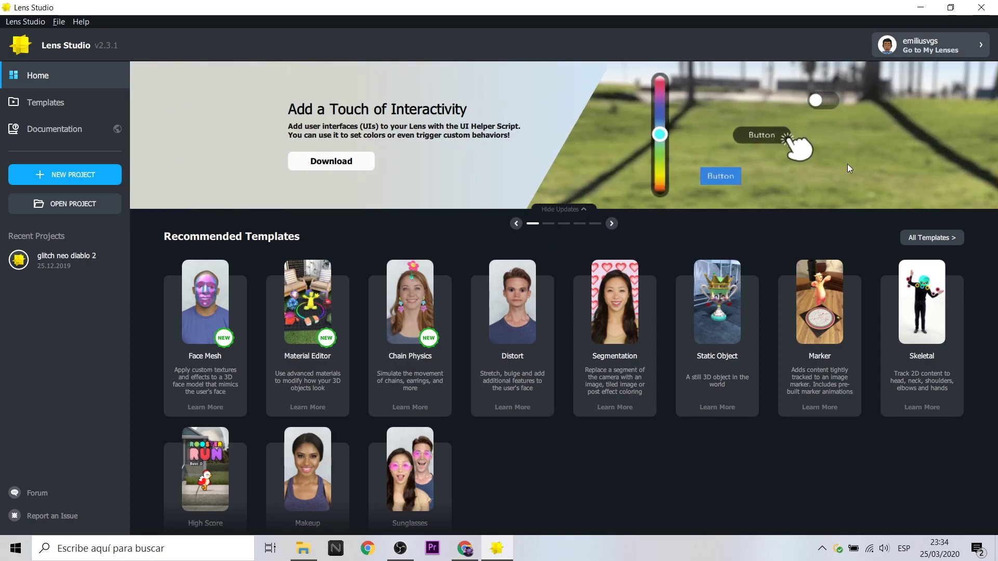
left_click(907, 48)
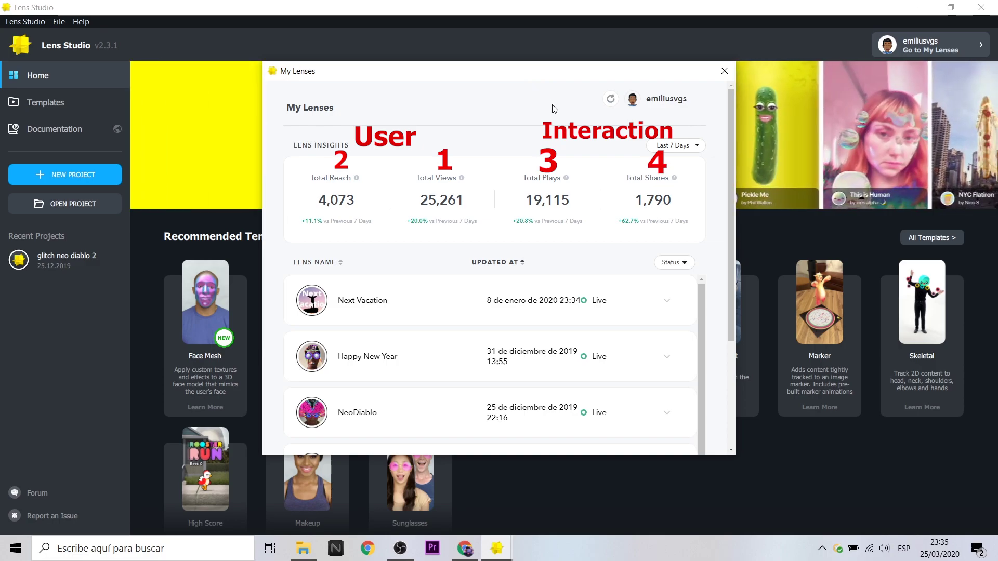
scroll(613, 234, "down", 1)
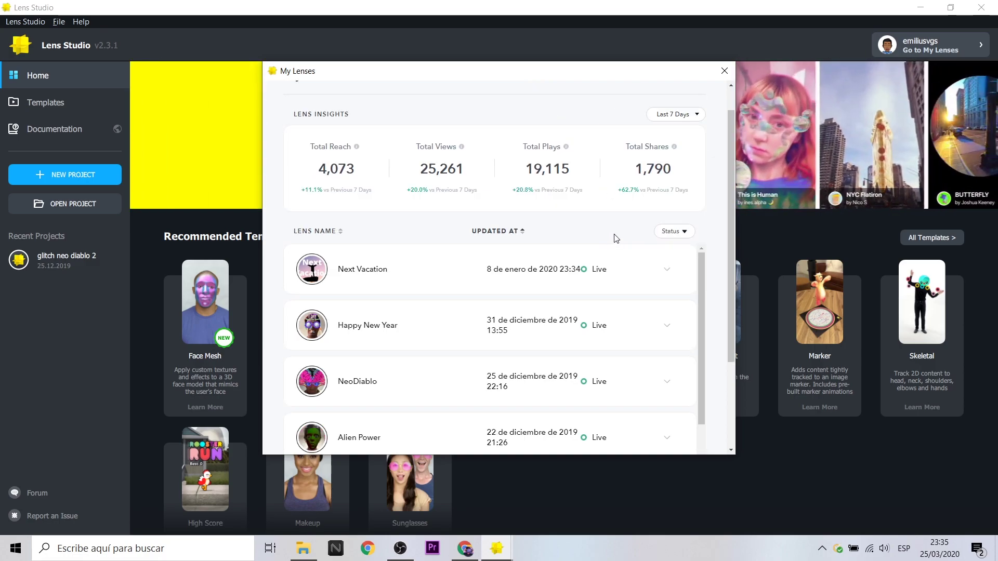
scroll(620, 264, "down", 1)
scroll(618, 263, "down", 1)
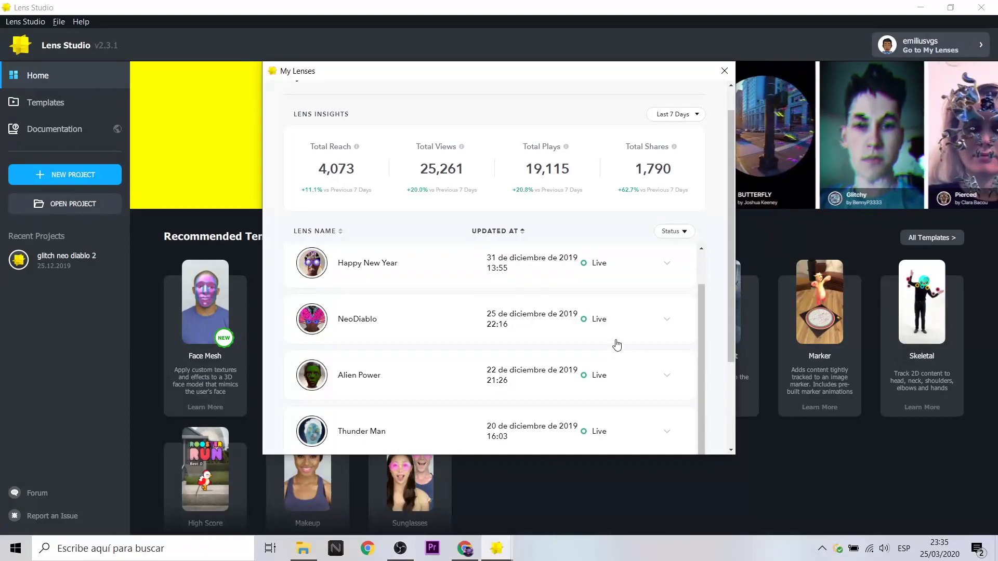
left_click(665, 378)
scroll(660, 348, "down", 1)
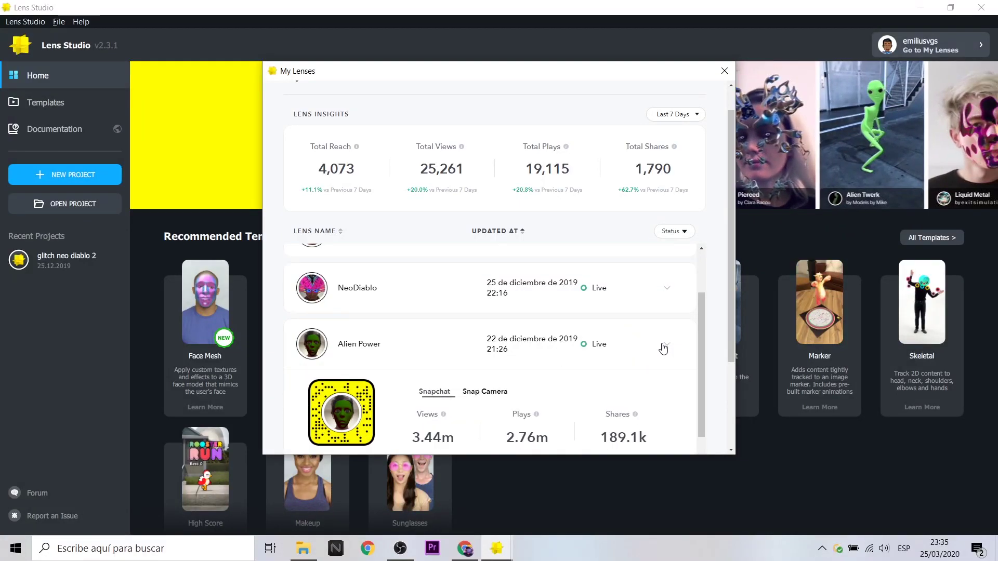
scroll(660, 343, "down", 1)
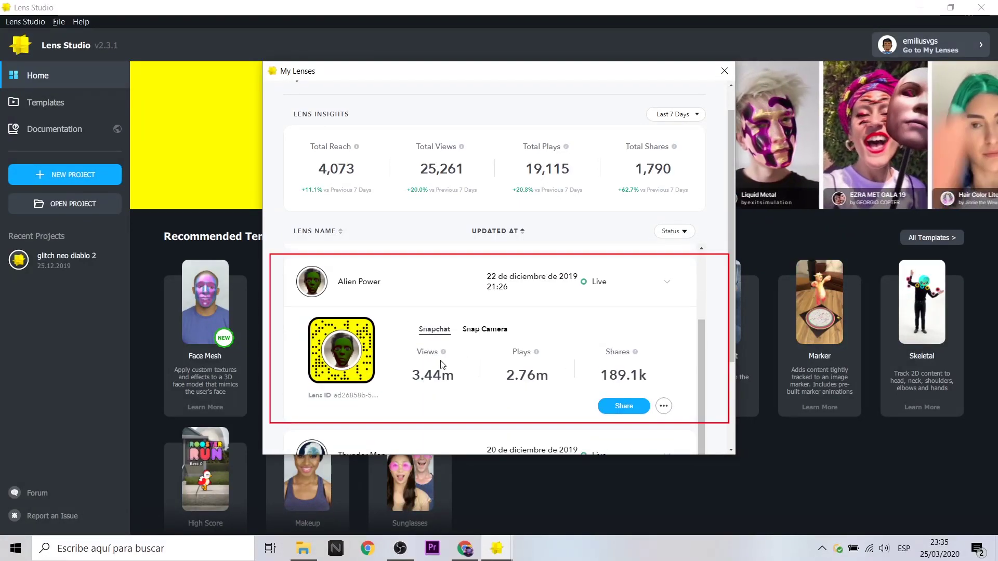